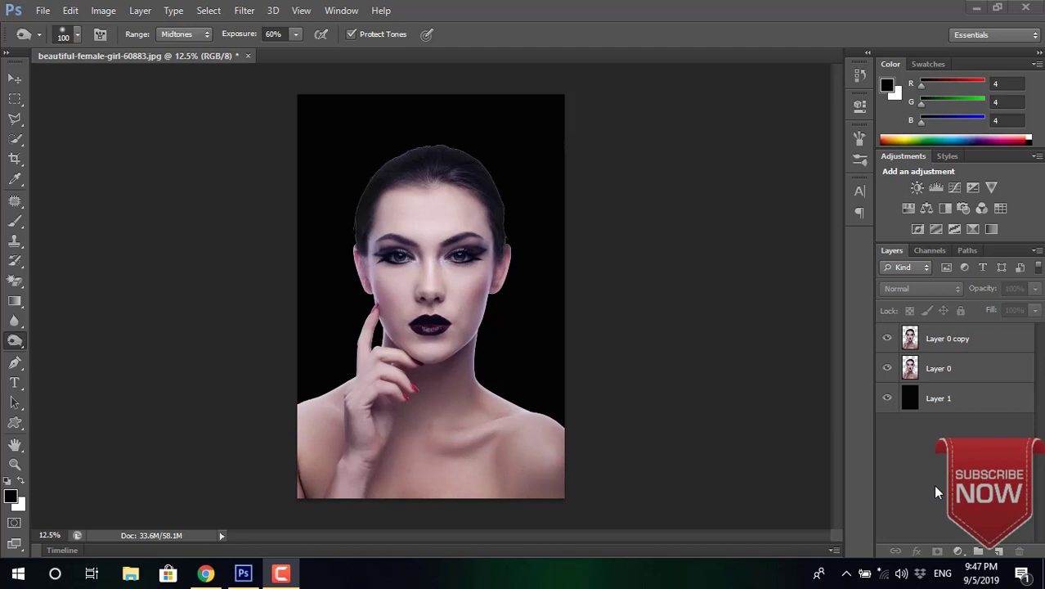
Switch to the Move tool and bring up the new fill or adjustment layer menu.
{"action": "left_click", "coordinate": [15, 79]}
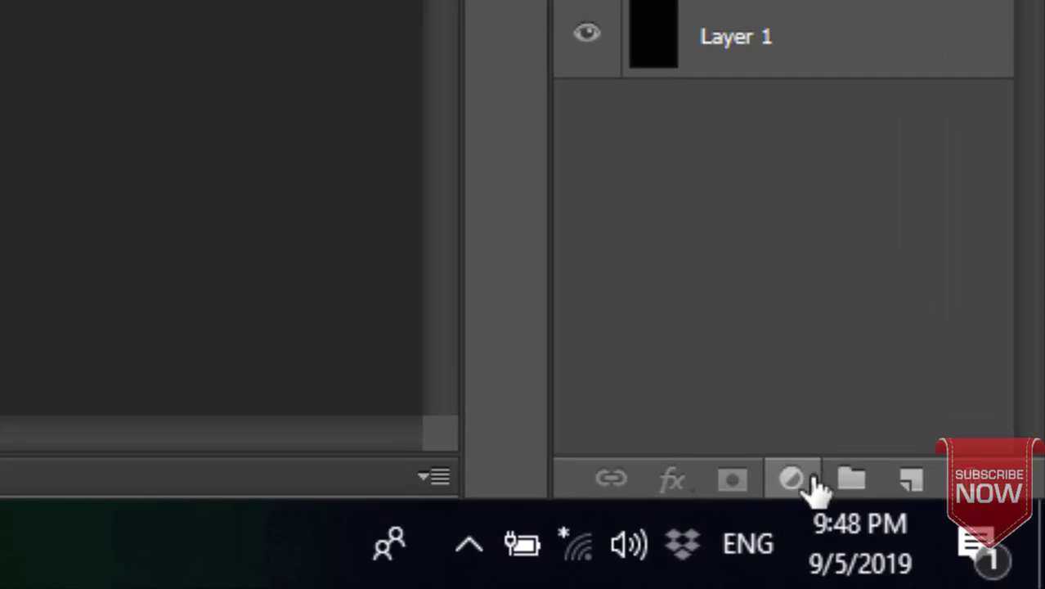
{"action": "left_click", "coordinate": [815, 484]}
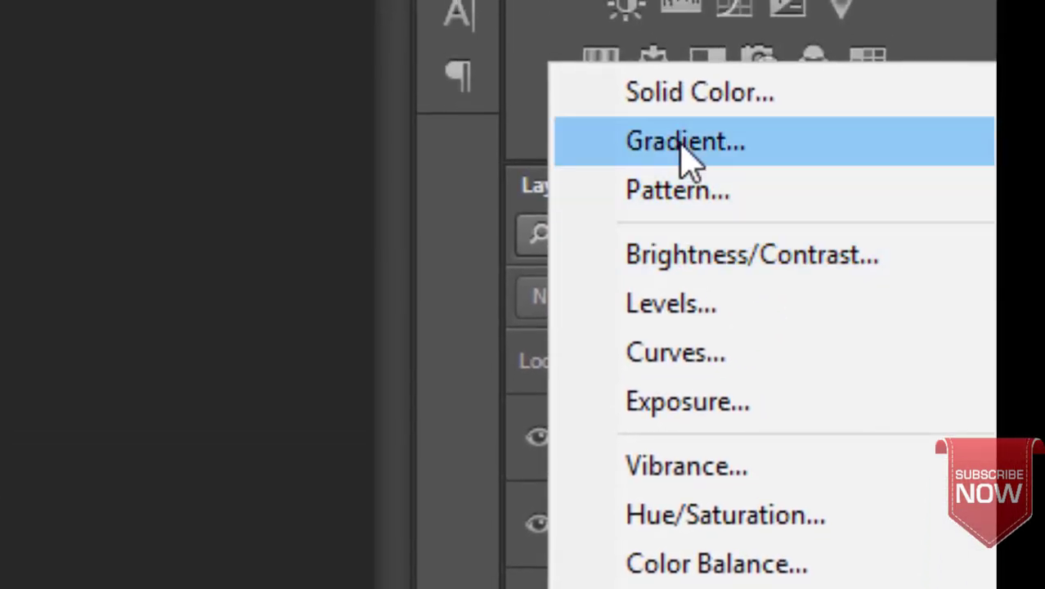
Add a Gradient Fill layer with a linear black-to-transparent gradient at a 0° angle.
{"action": "left_click", "coordinate": [681, 147]}
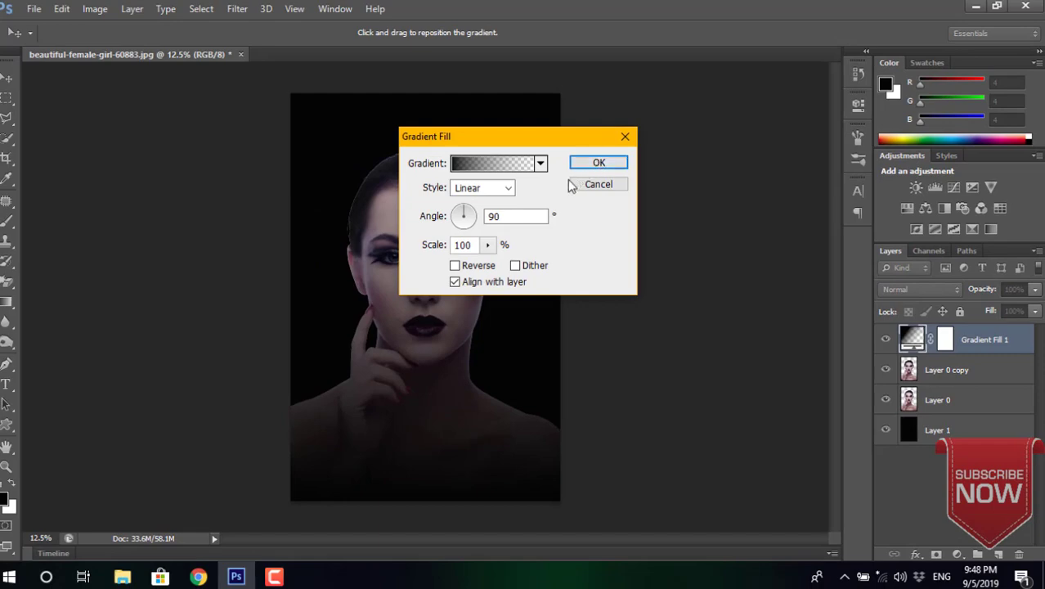
{"action": "left_click", "coordinate": [528, 216]}
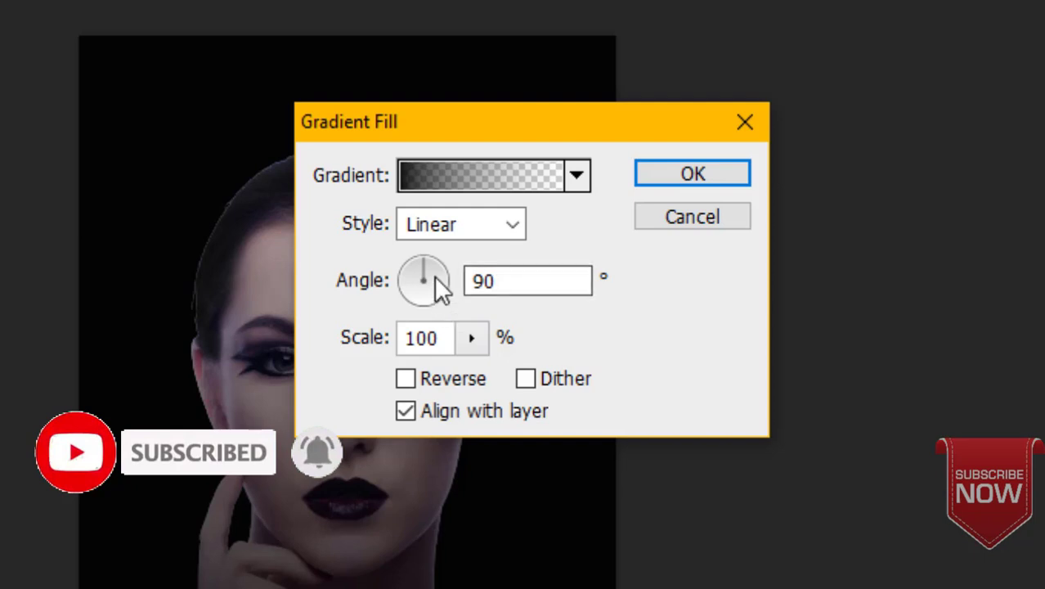
{"action": "left_click_drag", "start_coordinate": [435, 276], "coordinate": [449, 285]}
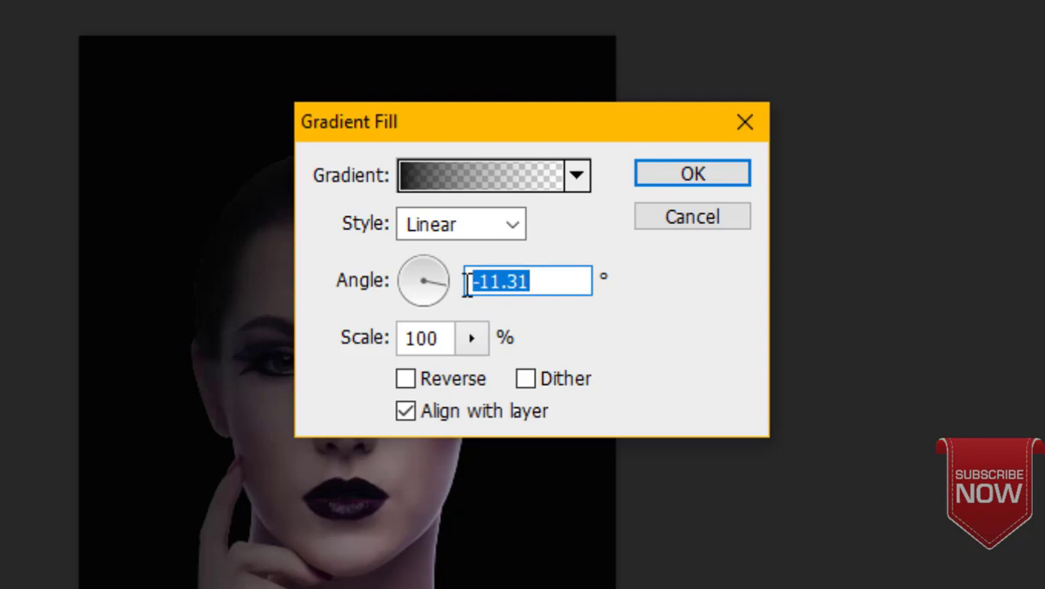
{"action": "type", "text": "0"}
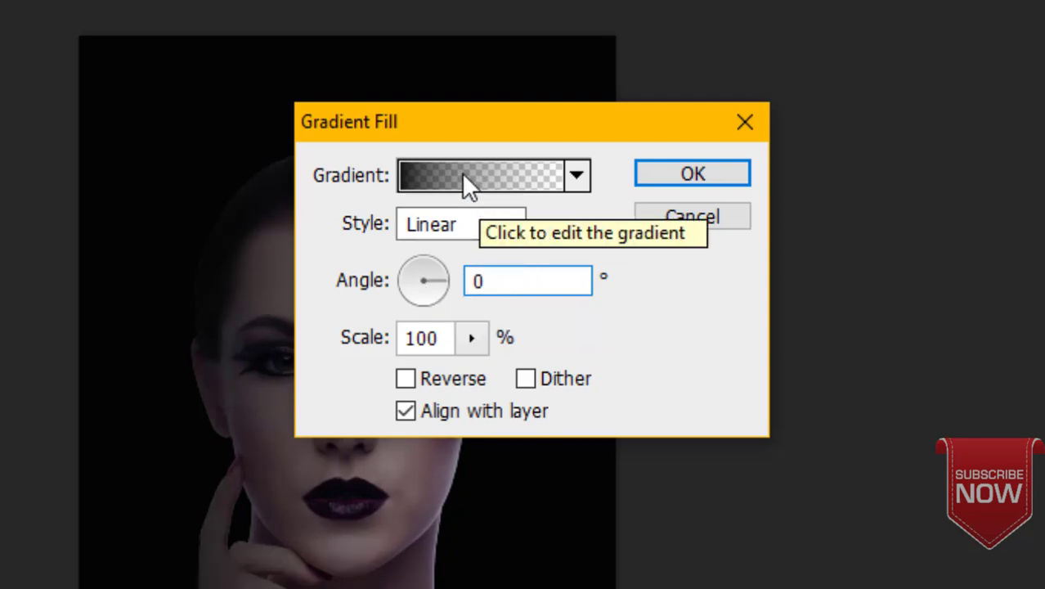
Make the gradient's left colour stop bright purple (#9807fe).
{"action": "left_click", "coordinate": [464, 176]}
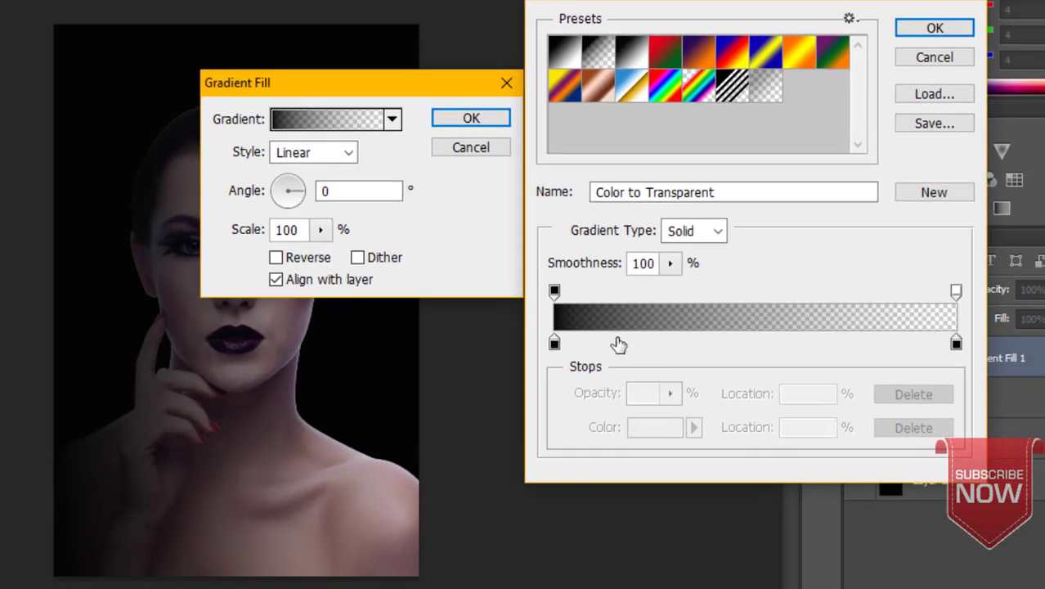
{"action": "left_click", "coordinate": [554, 343]}
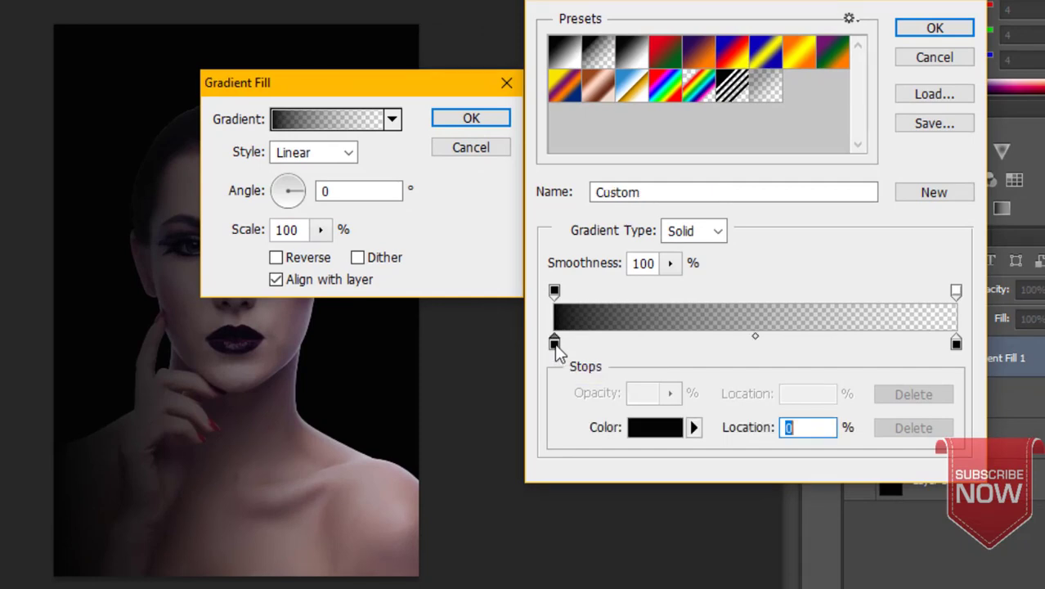
{"action": "left_click", "coordinate": [655, 431]}
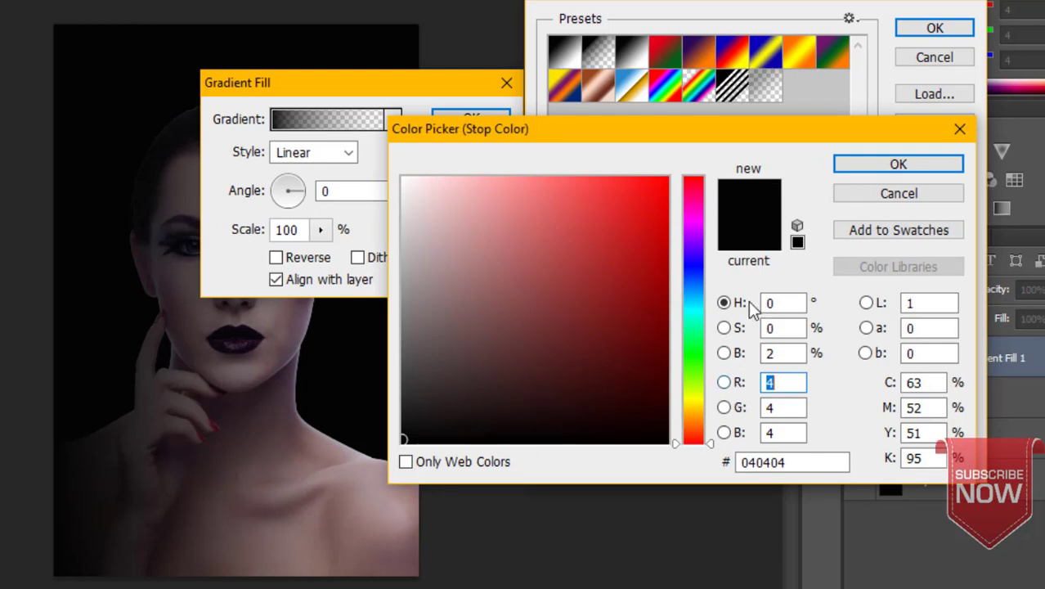
{"action": "left_click", "coordinate": [692, 239]}
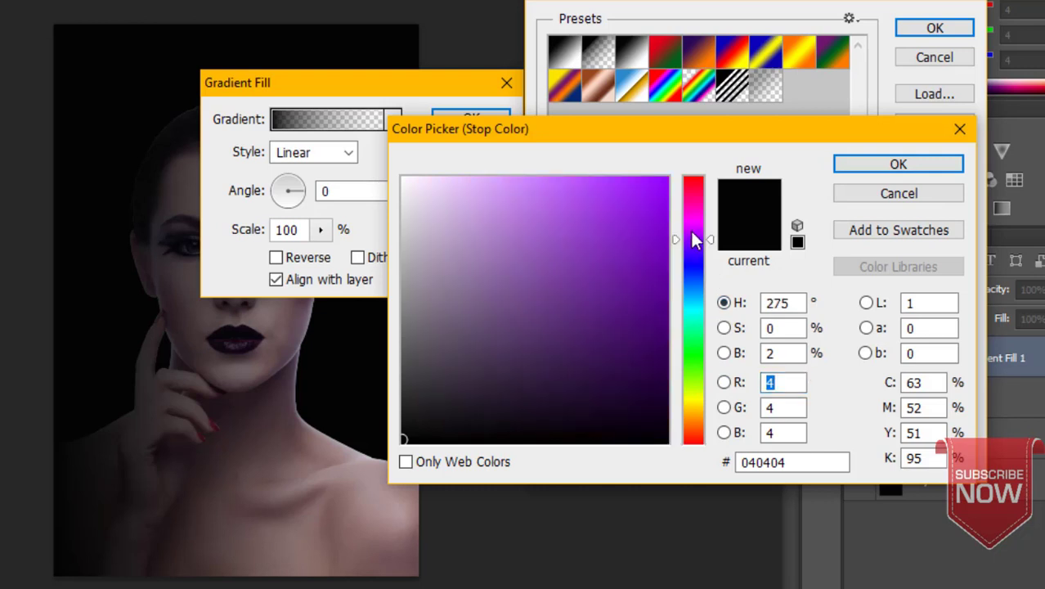
{"action": "left_click", "coordinate": [660, 187]}
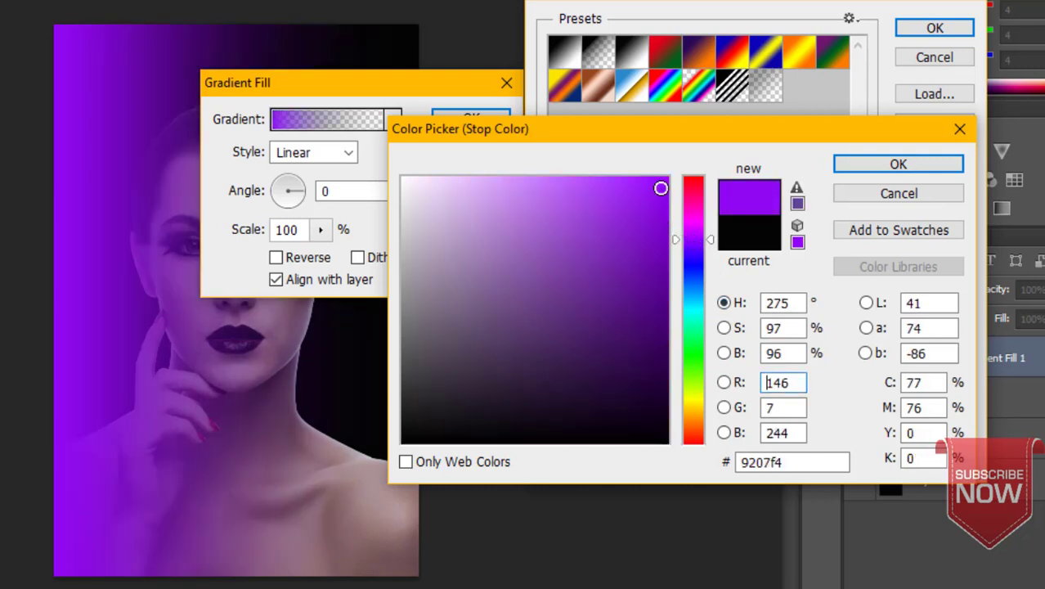
{"action": "left_click_drag", "start_coordinate": [660, 188], "coordinate": [660, 177]}
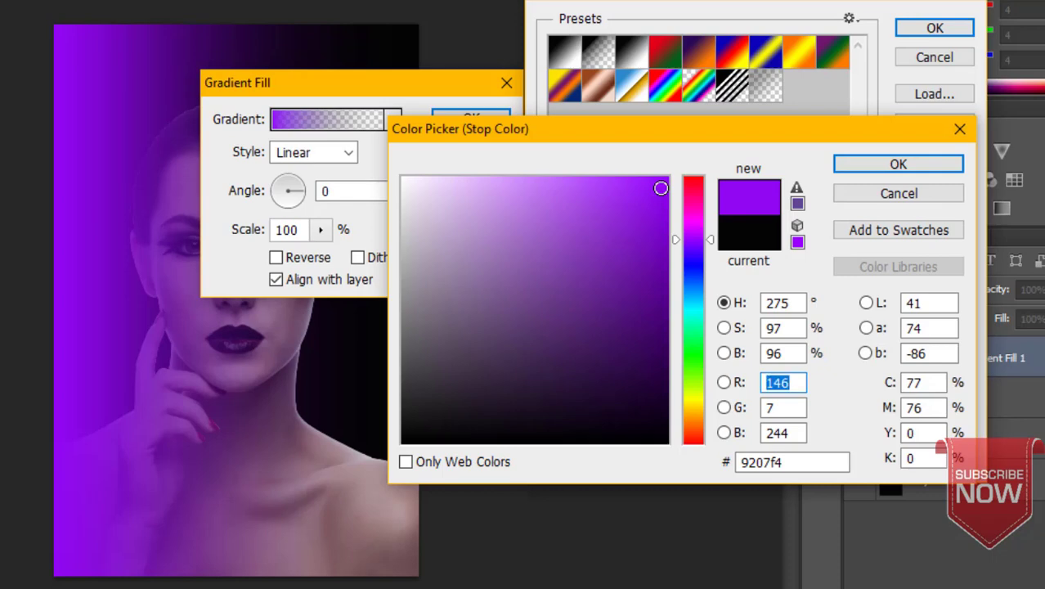
{"action": "left_click", "coordinate": [863, 172]}
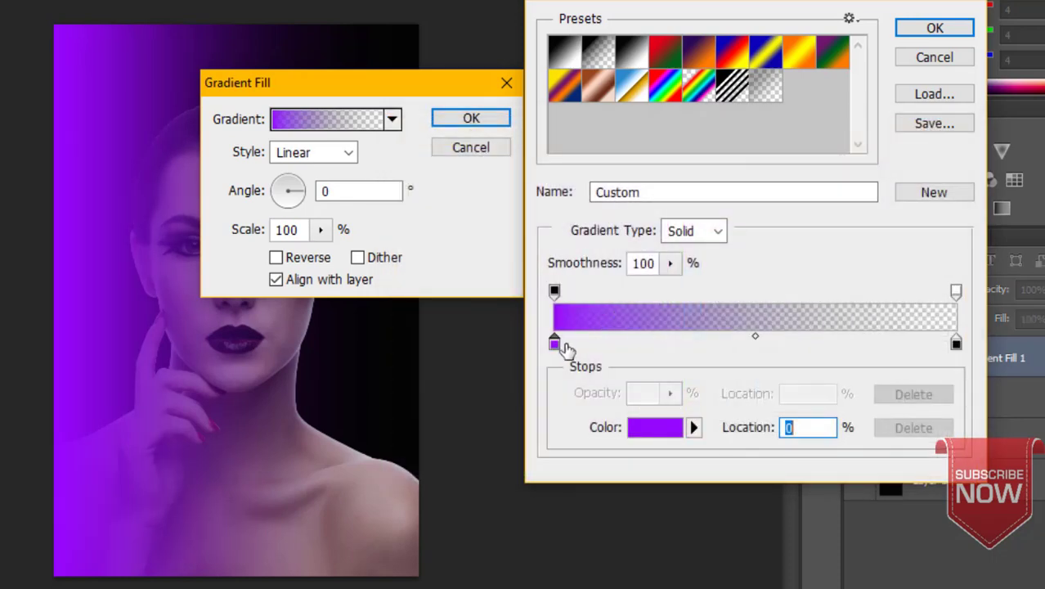
Move the opacity stops to about 34% and 73% (0%) and adjust the midpoint.
{"action": "left_click", "coordinate": [556, 292]}
{"action": "left_click_drag", "start_coordinate": [558, 294], "coordinate": [672, 294]}
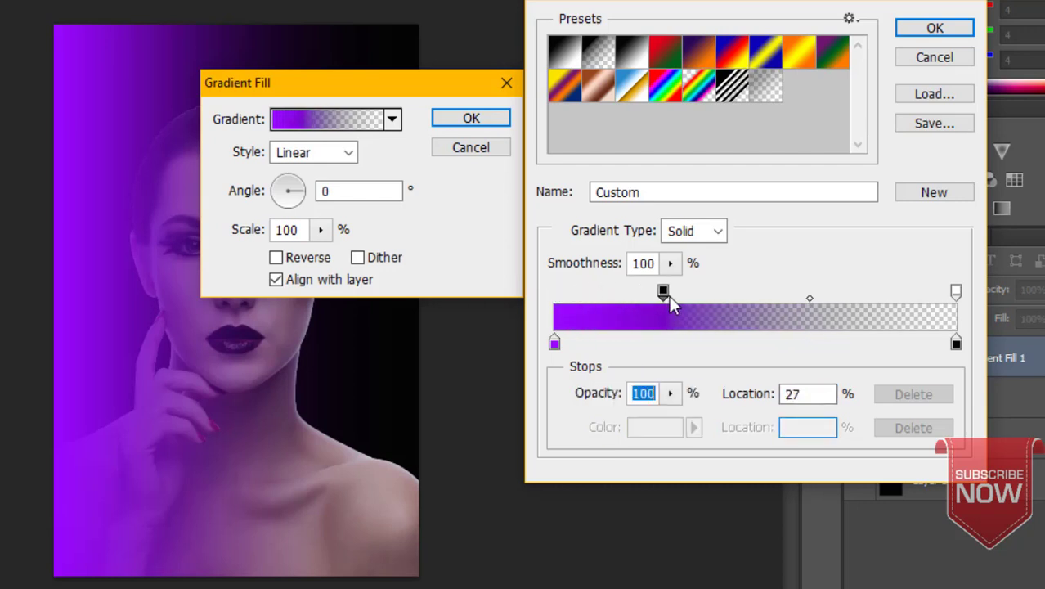
{"action": "left_click_drag", "start_coordinate": [671, 295], "coordinate": [679, 298]}
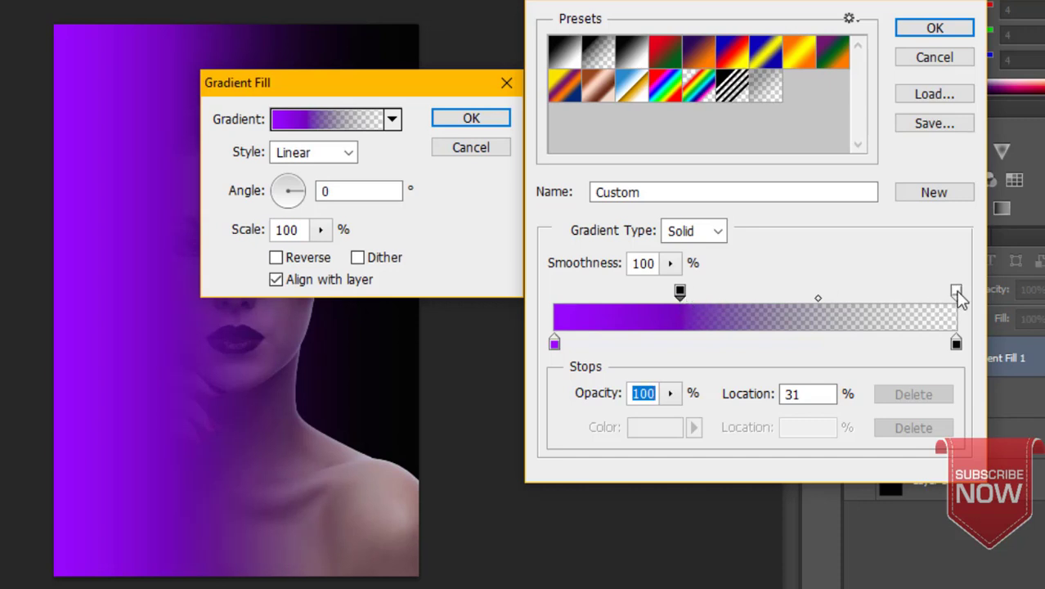
{"action": "left_click_drag", "start_coordinate": [956, 292], "coordinate": [847, 296]}
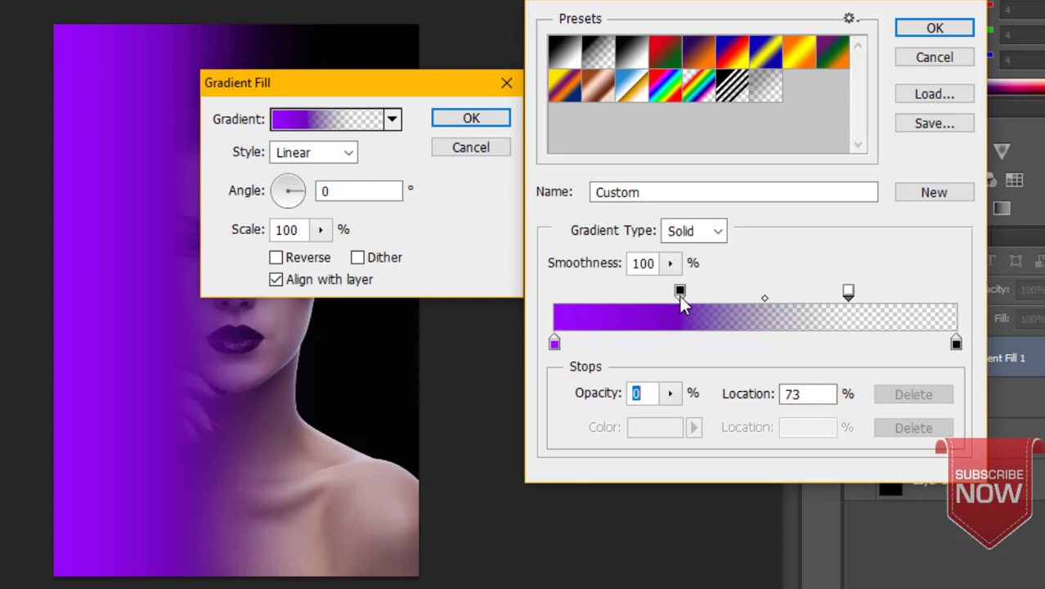
{"action": "left_click_drag", "start_coordinate": [680, 296], "coordinate": [692, 298]}
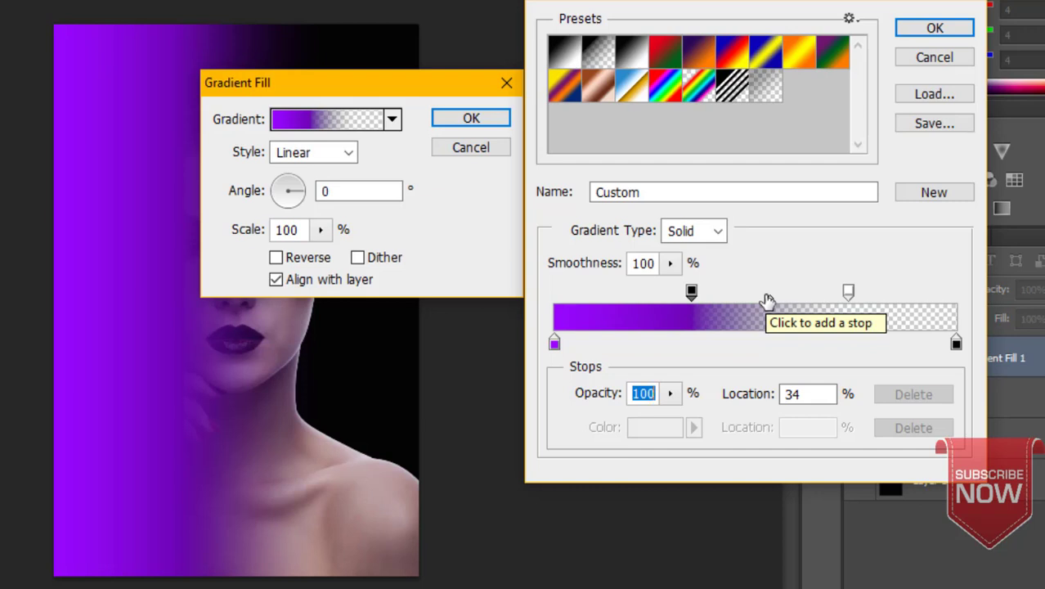
{"action": "left_click", "coordinate": [763, 300]}
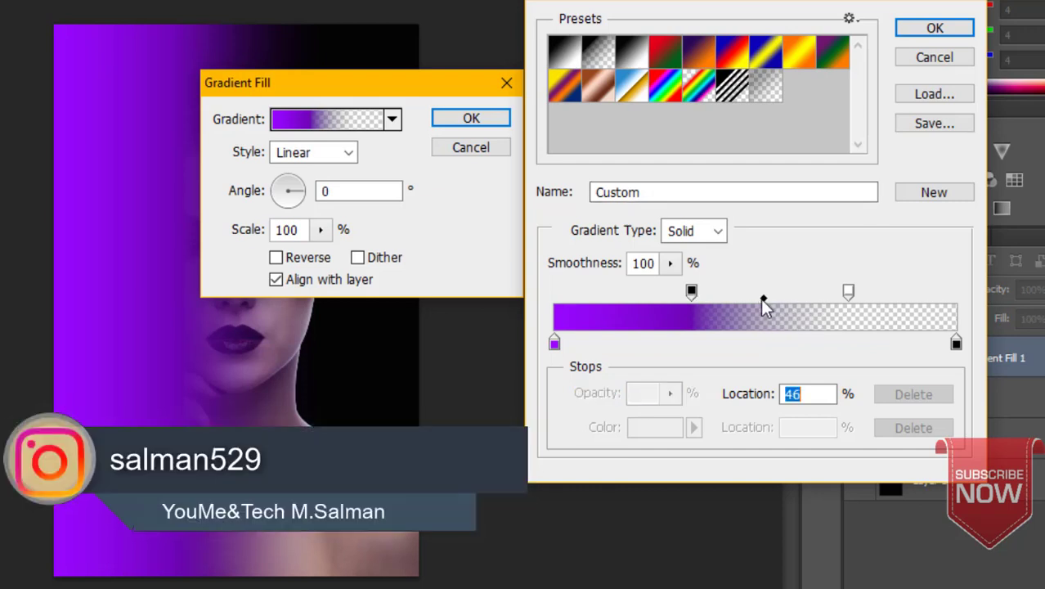
{"action": "mouse_move", "coordinate": [763, 299]}
{"action": "left_mouse_down"}
{"action": "mouse_move", "coordinate": [747, 298]}
{"action": "mouse_move", "coordinate": [773, 299]}
{"action": "mouse_move", "coordinate": [749, 298]}
{"action": "mouse_move", "coordinate": [760, 301]}
{"action": "left_mouse_up"}
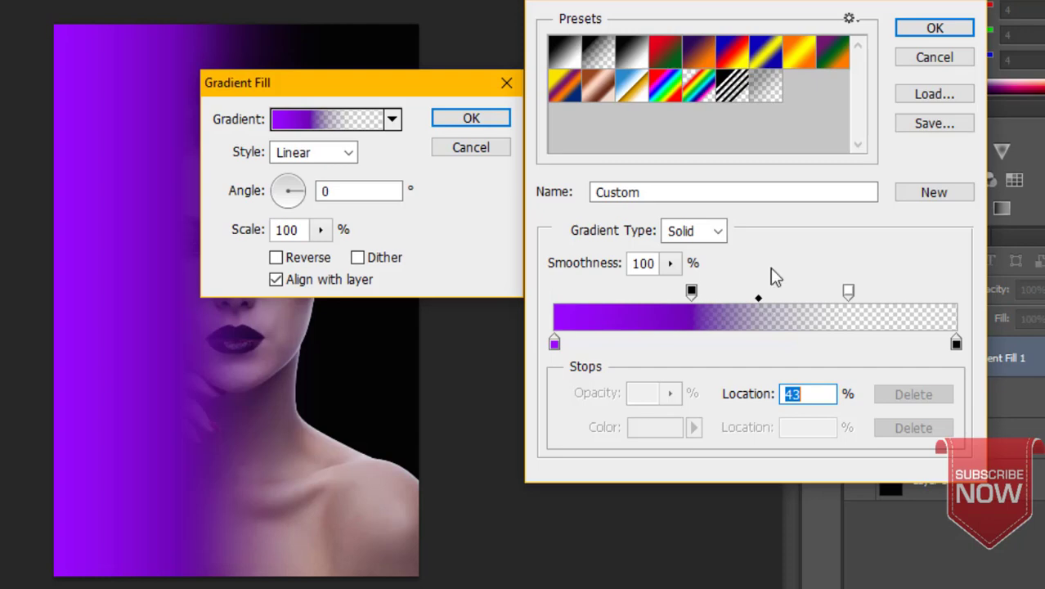
{"action": "left_click", "coordinate": [933, 28]}
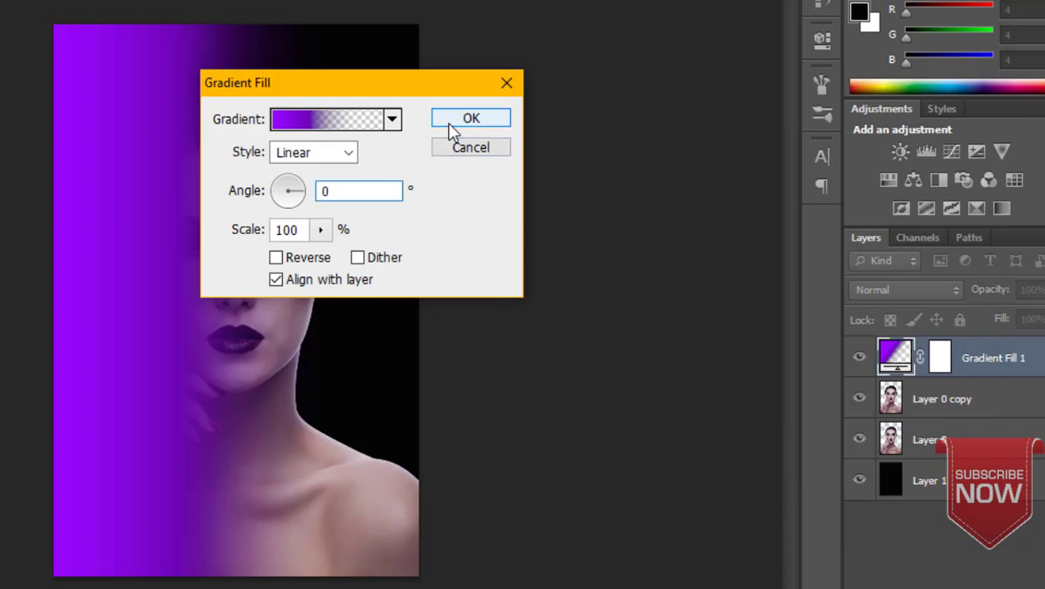
Apply the purple gradient fill and set Gradient Fill 1's blend mode to Color.
{"action": "left_click", "coordinate": [449, 124]}
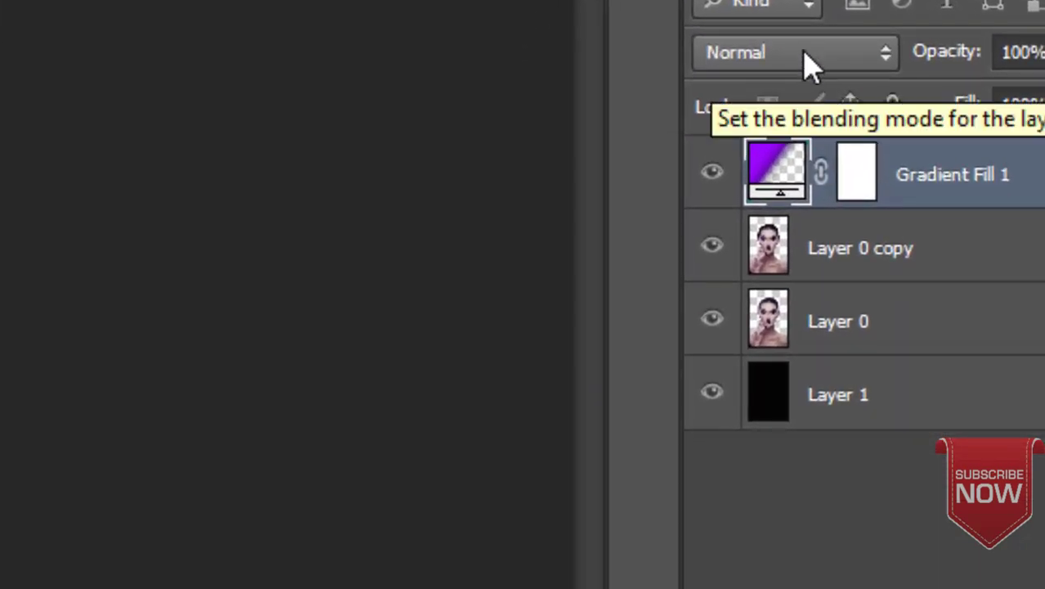
{"action": "left_click", "coordinate": [809, 65]}
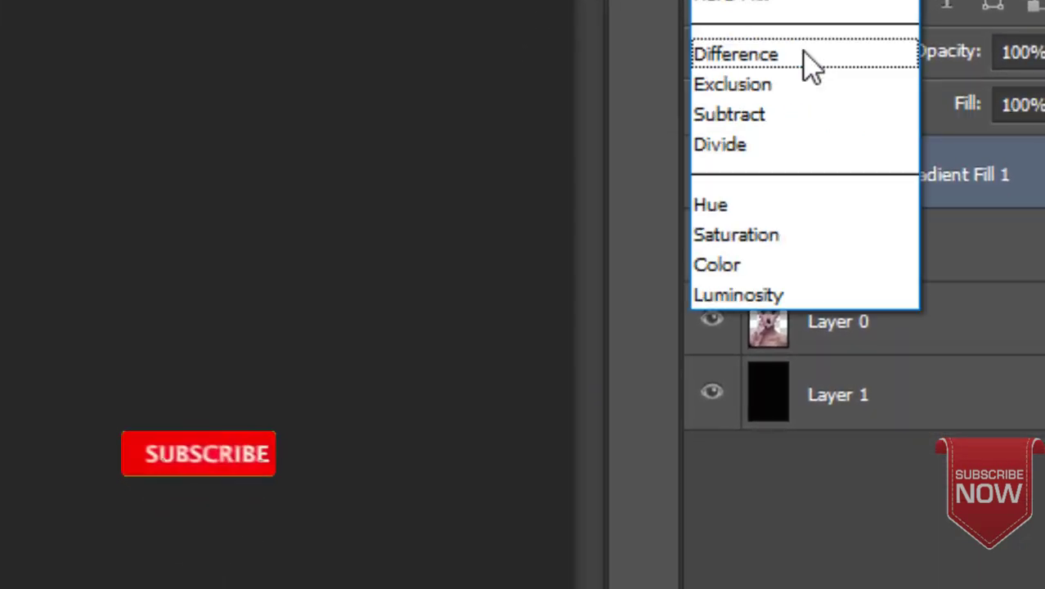
{"action": "left_click", "coordinate": [787, 264]}
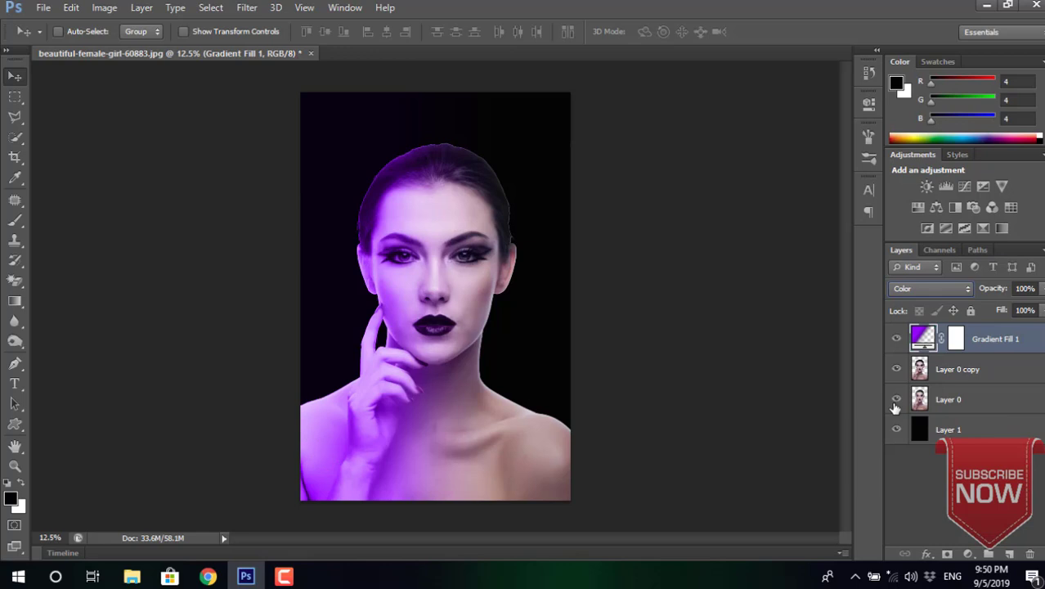
Duplicate Gradient Fill 1 and set the copy's gradient angle to 180°.
{"action": "mouse_move", "coordinate": [998, 338]}
{"action": "left_mouse_down"}
{"action": "mouse_move", "coordinate": [1023, 526]}
{"action": "mouse_move", "coordinate": [1009, 553]}
{"action": "left_mouse_up"}
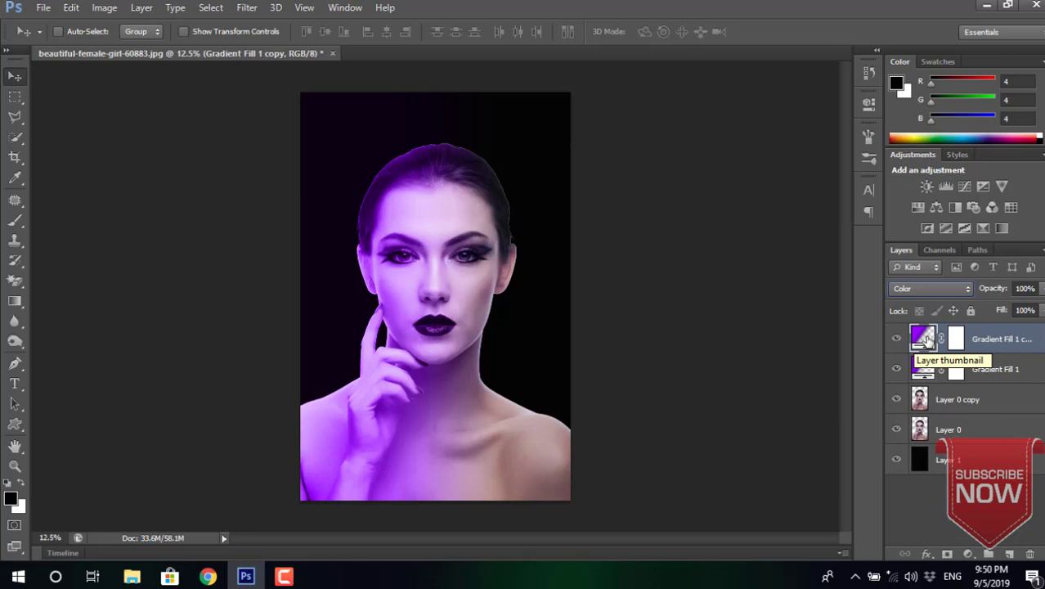
{"action": "double_click", "coordinate": [924, 337]}
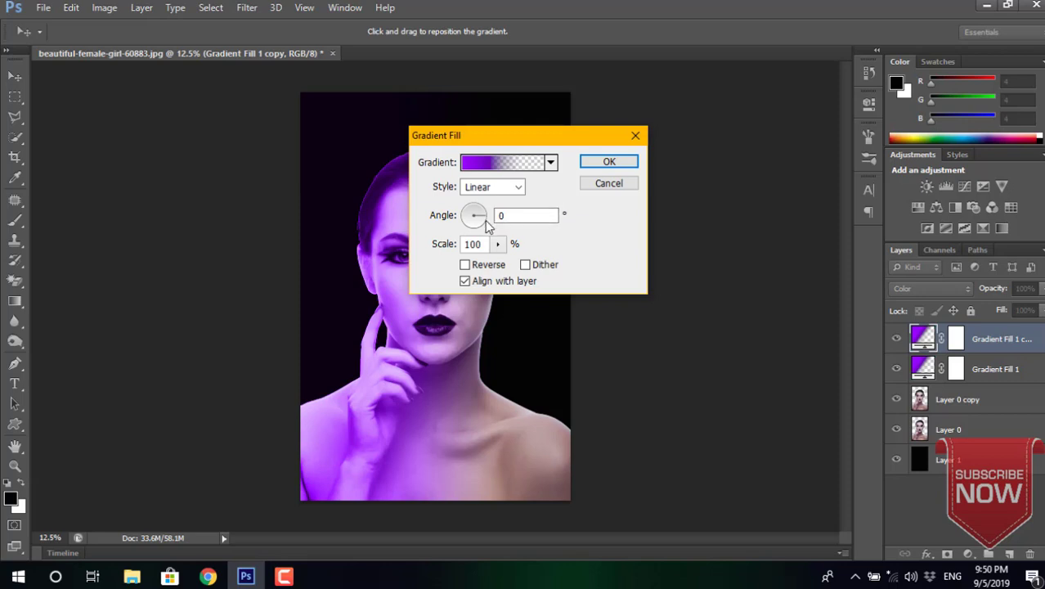
{"action": "left_click_drag", "start_coordinate": [480, 216], "coordinate": [466, 221]}
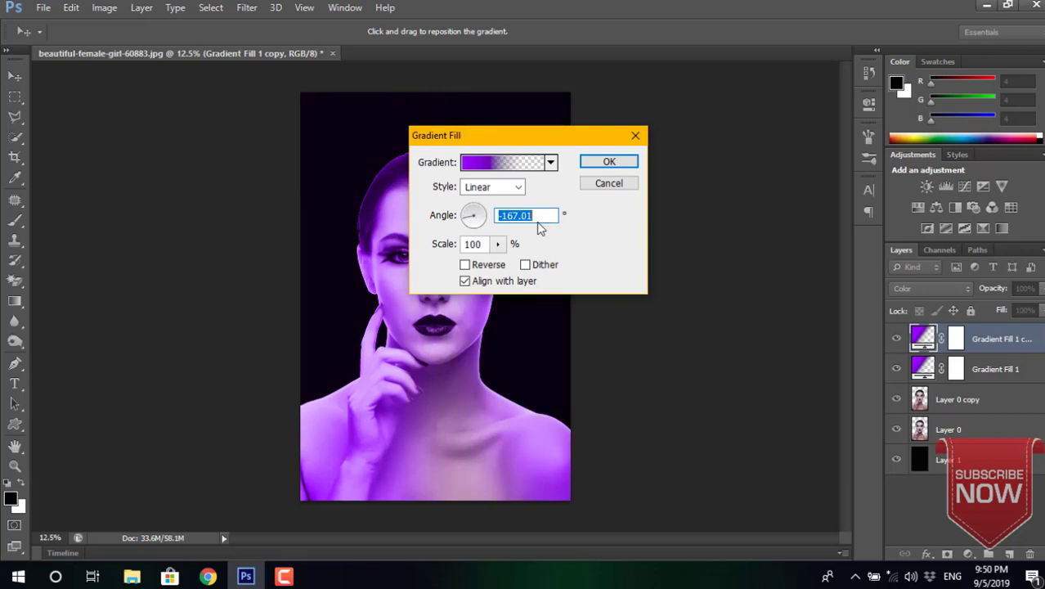
{"action": "type", "text": "180"}
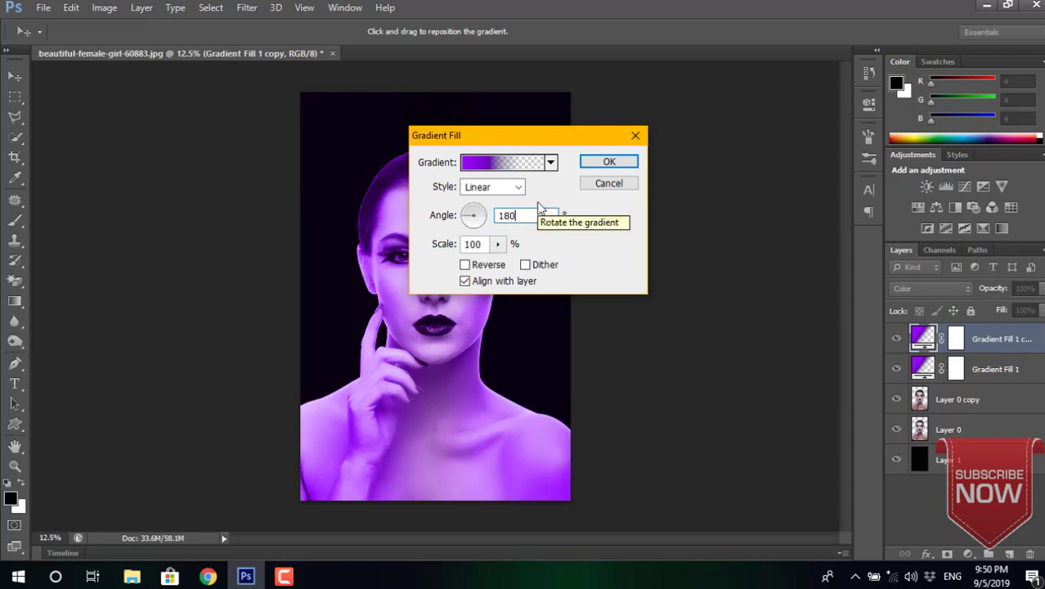
{"action": "left_click", "coordinate": [507, 168]}
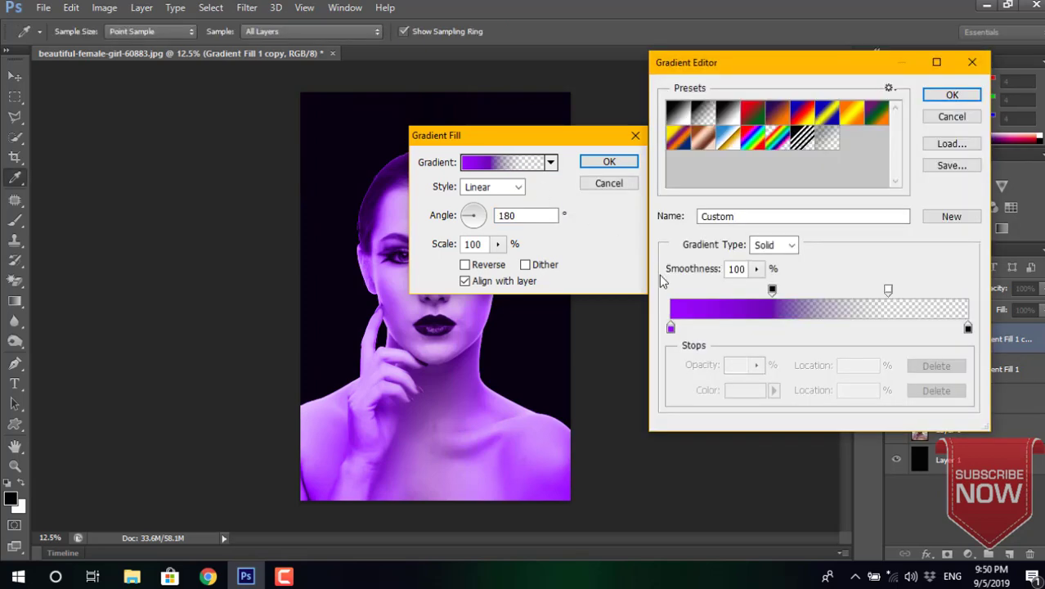
Change the copied gradient's left colour stop from purple to cyan (#07cdfe).
{"action": "left_click", "coordinate": [672, 330]}
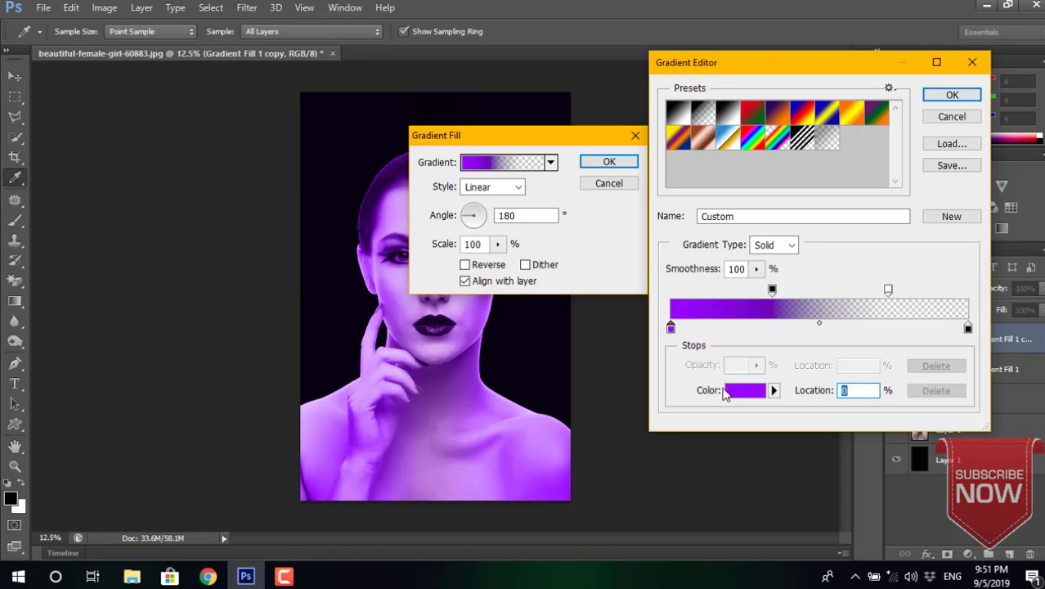
{"action": "left_click", "coordinate": [738, 395]}
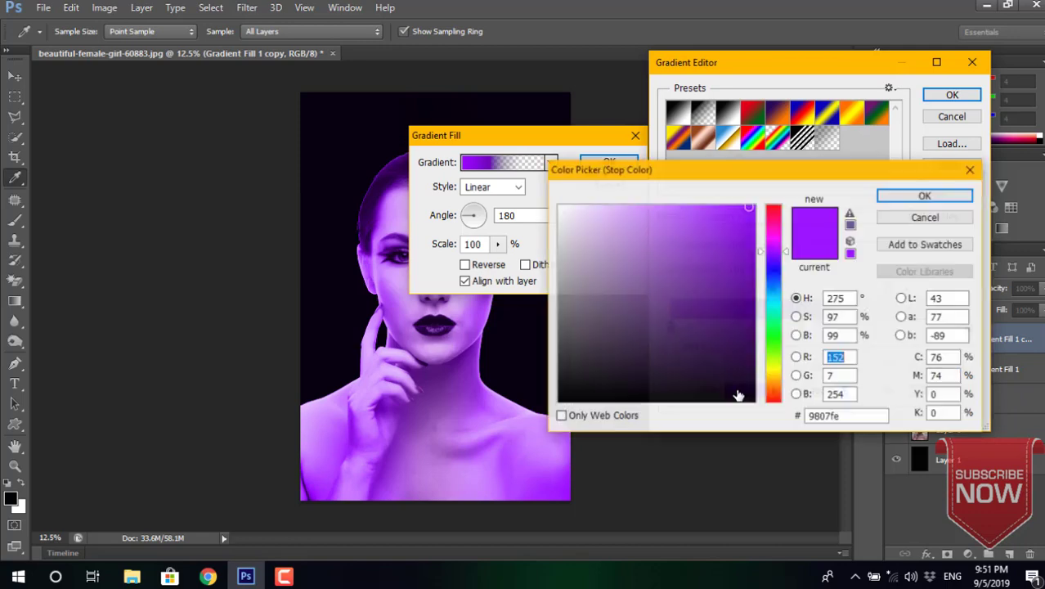
{"action": "left_click", "coordinate": [774, 296]}
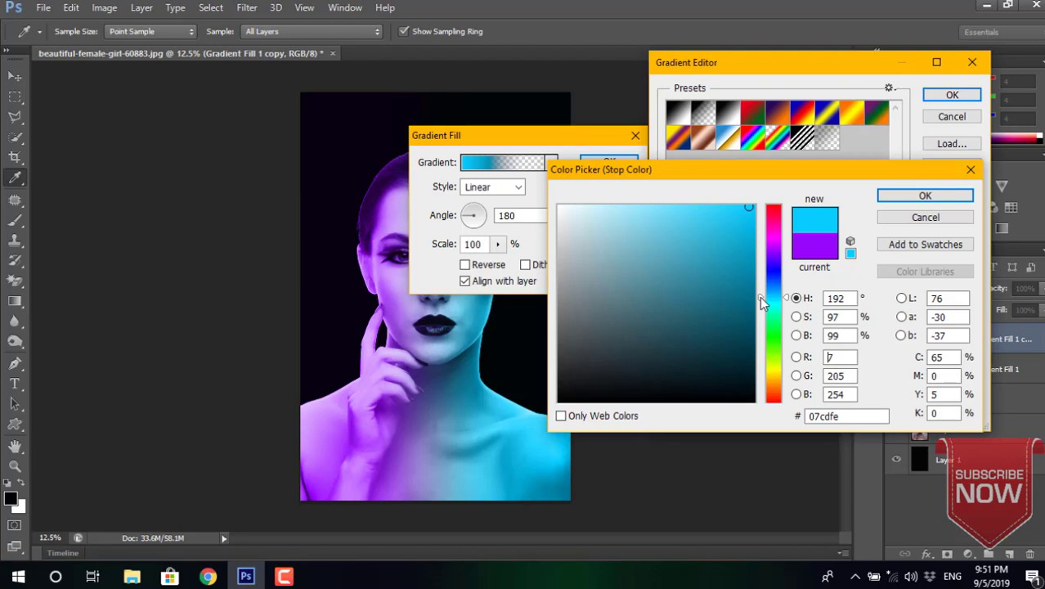
{"action": "left_click", "coordinate": [925, 196]}
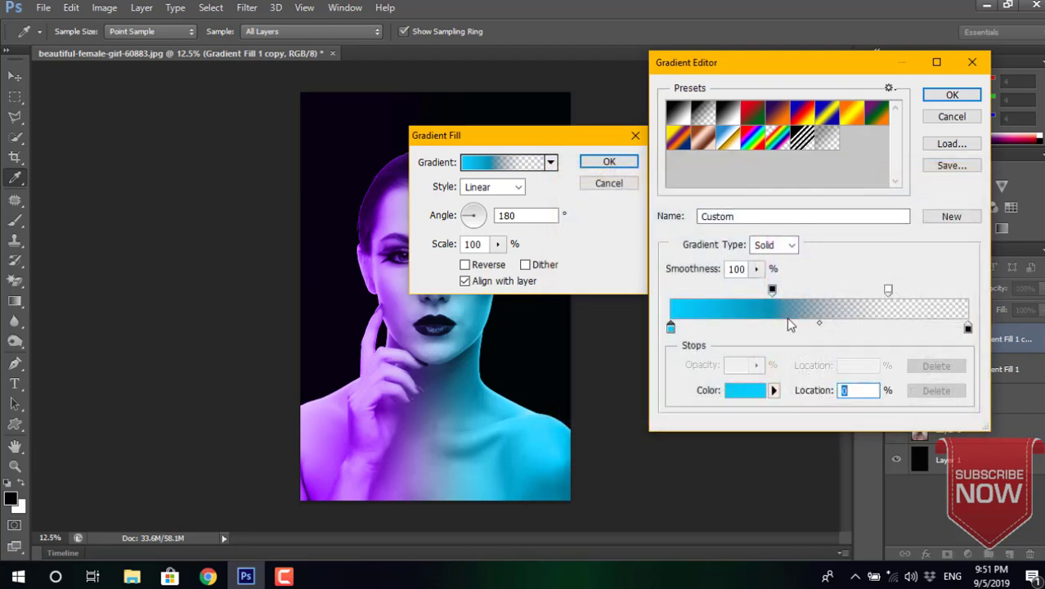
Shift the cyan gradient's transparent stop and midpoint left, then apply the fill.
{"action": "left_click", "coordinate": [772, 290]}
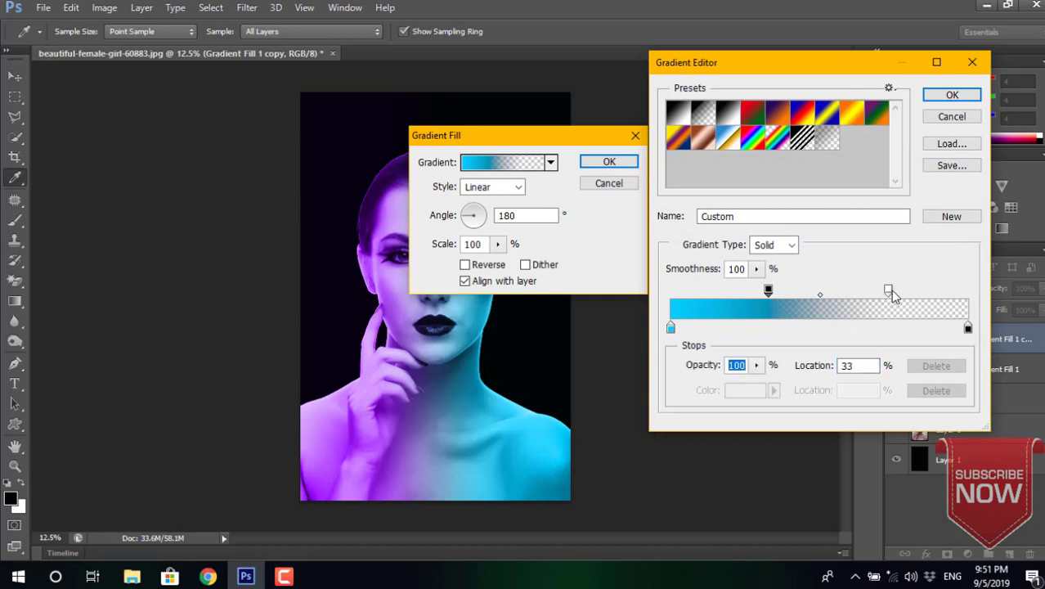
{"action": "left_click_drag", "start_coordinate": [889, 290], "coordinate": [818, 297]}
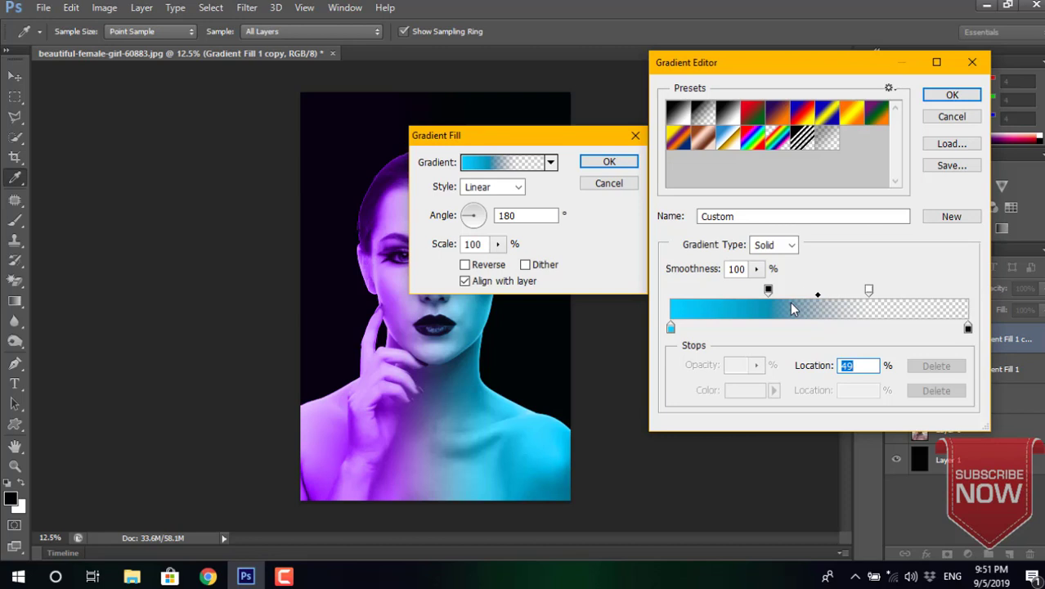
{"action": "left_click_drag", "start_coordinate": [818, 295], "coordinate": [792, 296]}
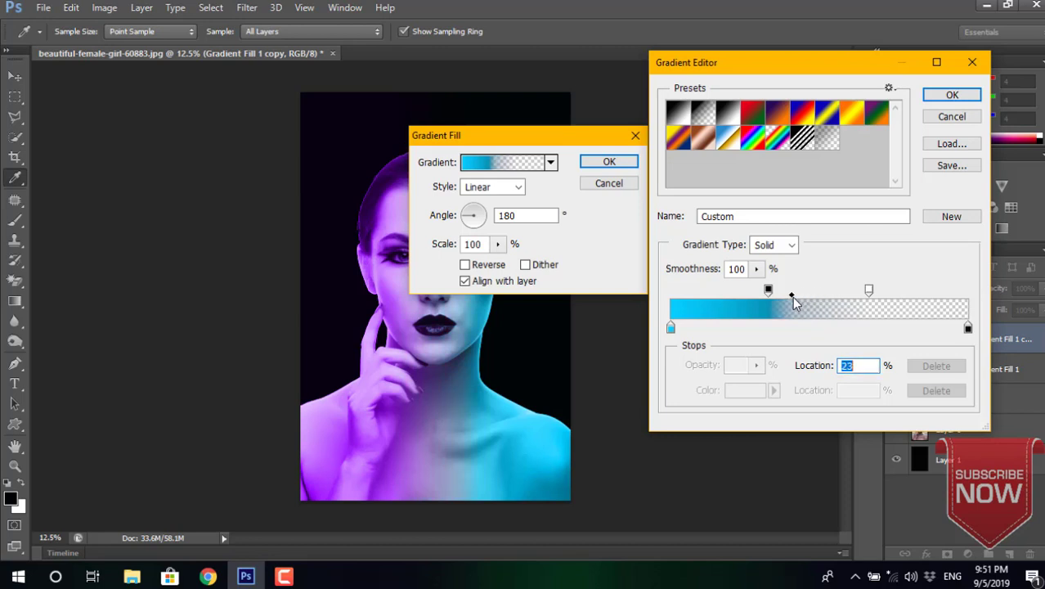
{"action": "left_click", "coordinate": [949, 97]}
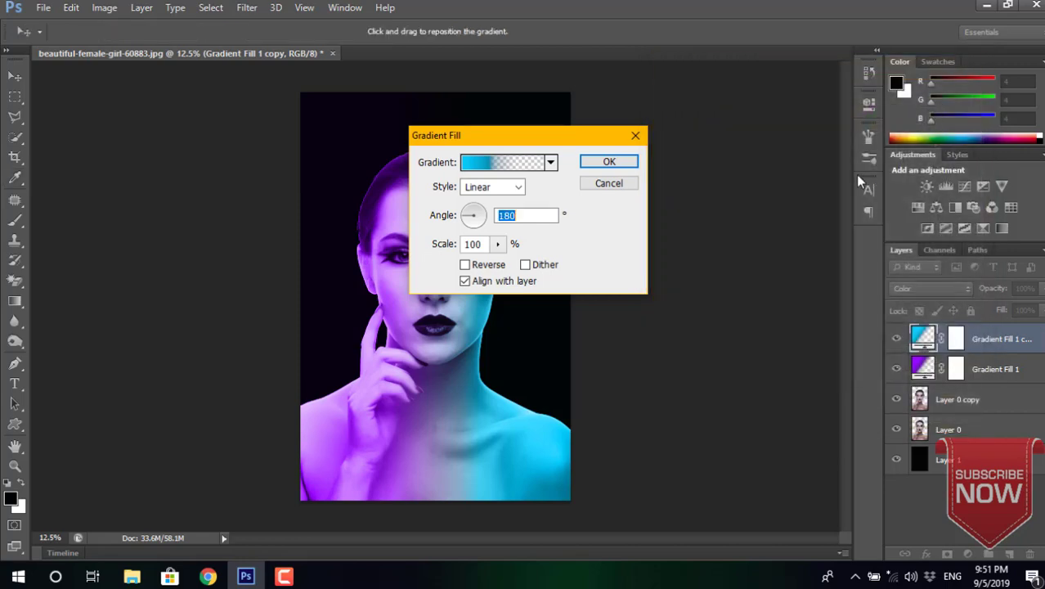
{"action": "left_click", "coordinate": [609, 162]}
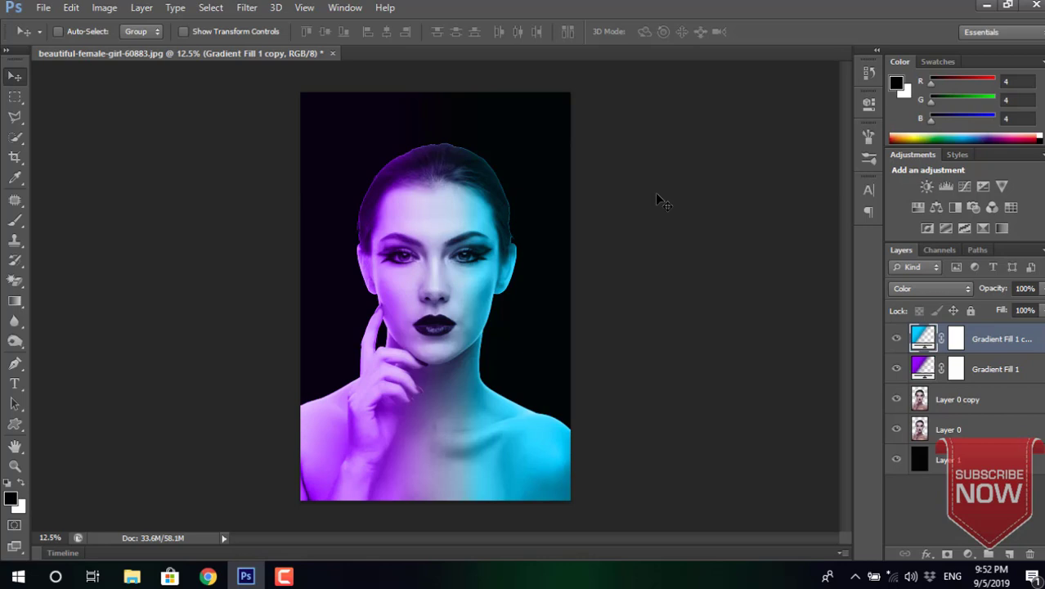
Add a Gradient Fill 2 layer with a black-to-transparent gradient at 90°.
{"action": "left_click", "coordinate": [968, 554]}
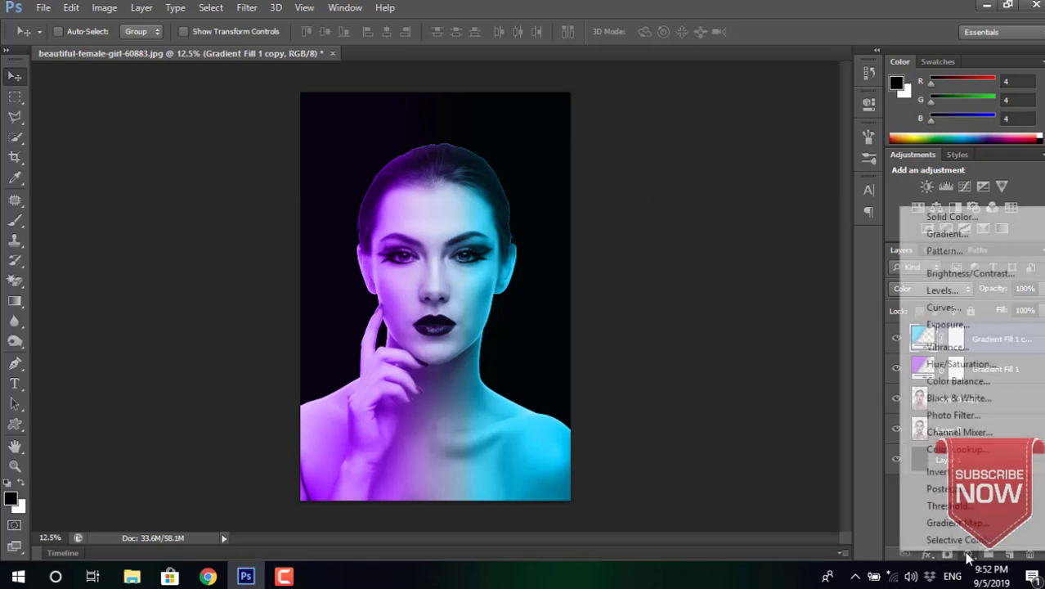
{"action": "left_click", "coordinate": [941, 235]}
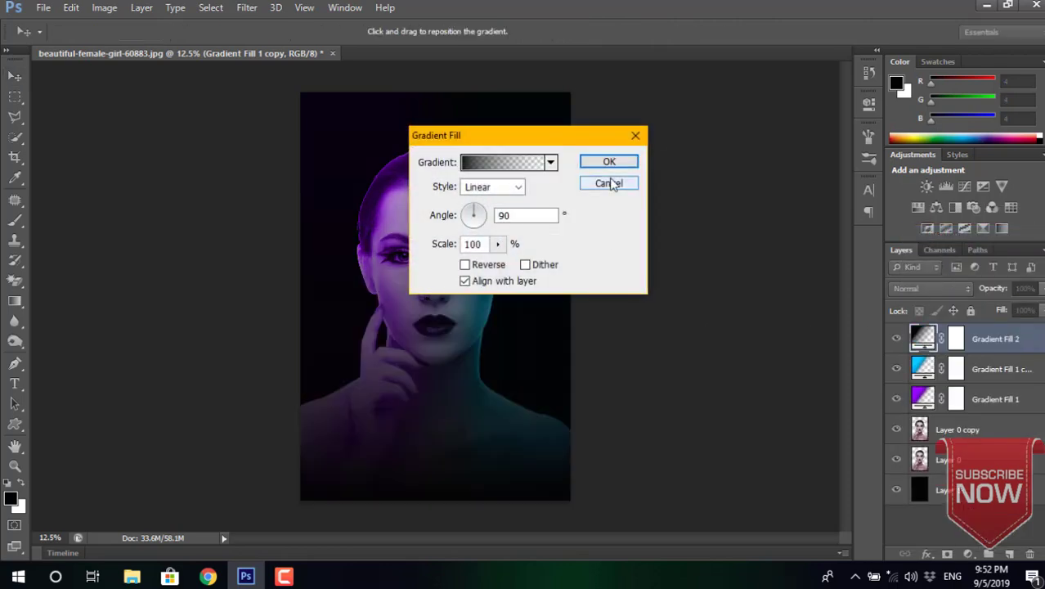
{"action": "left_click", "coordinate": [527, 166]}
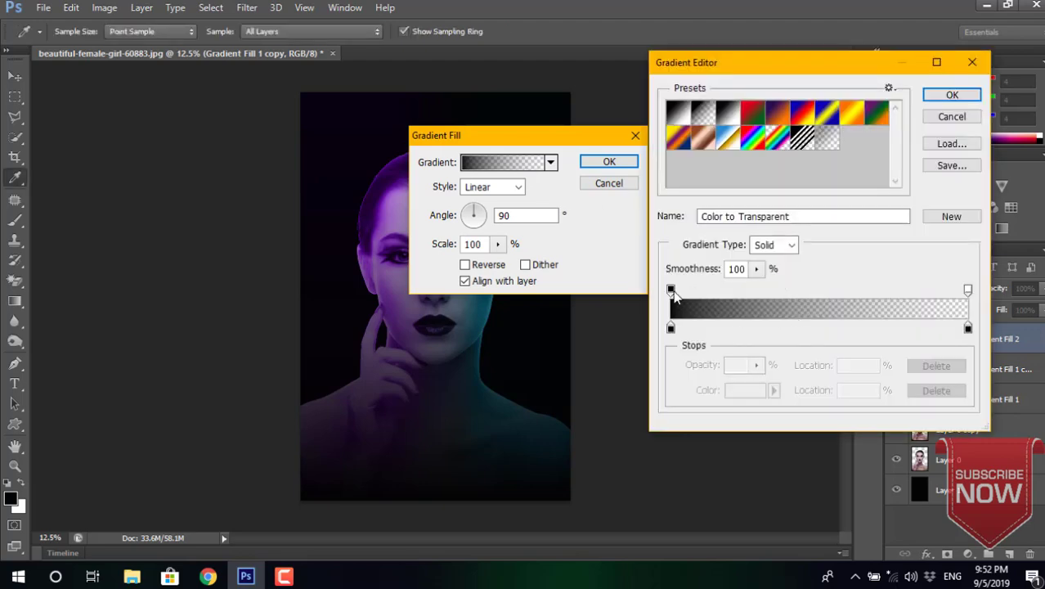
Move the black fade's transparent stop inward and its midpoint right, then apply it.
{"action": "mouse_move", "coordinate": [671, 292]}
{"action": "left_mouse_down"}
{"action": "mouse_move", "coordinate": [741, 291]}
{"action": "mouse_move", "coordinate": [671, 292]}
{"action": "left_mouse_up"}
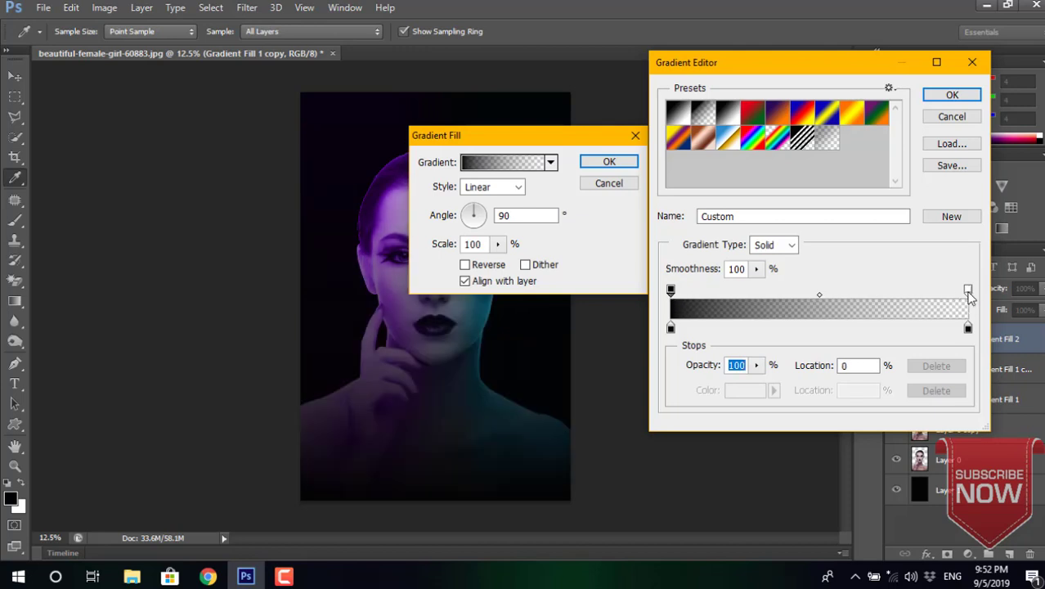
{"action": "left_click_drag", "start_coordinate": [969, 291], "coordinate": [792, 295]}
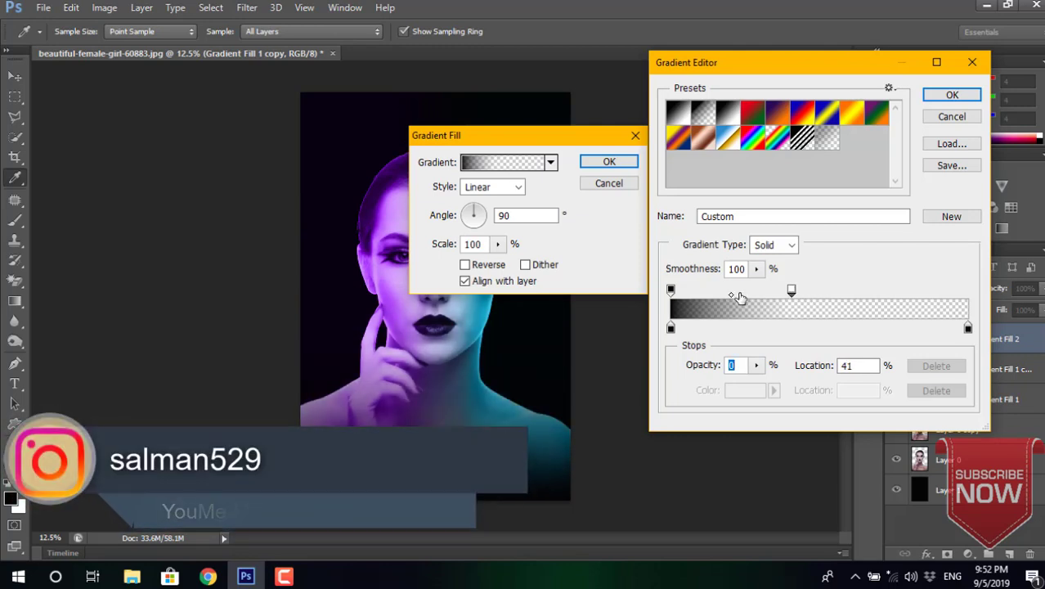
{"action": "left_click_drag", "start_coordinate": [731, 293], "coordinate": [762, 293]}
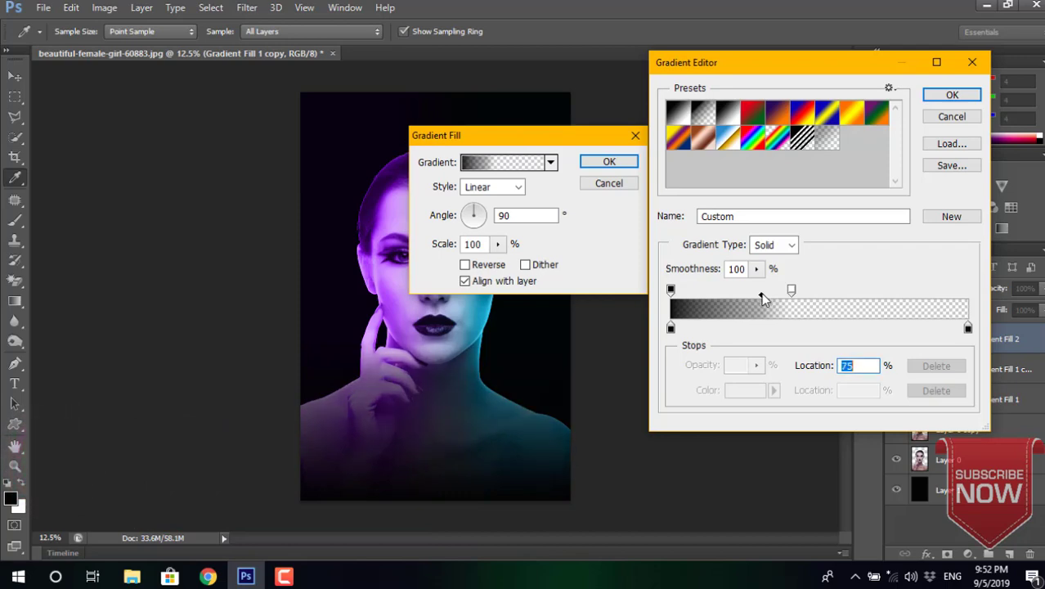
{"action": "left_click", "coordinate": [949, 95]}
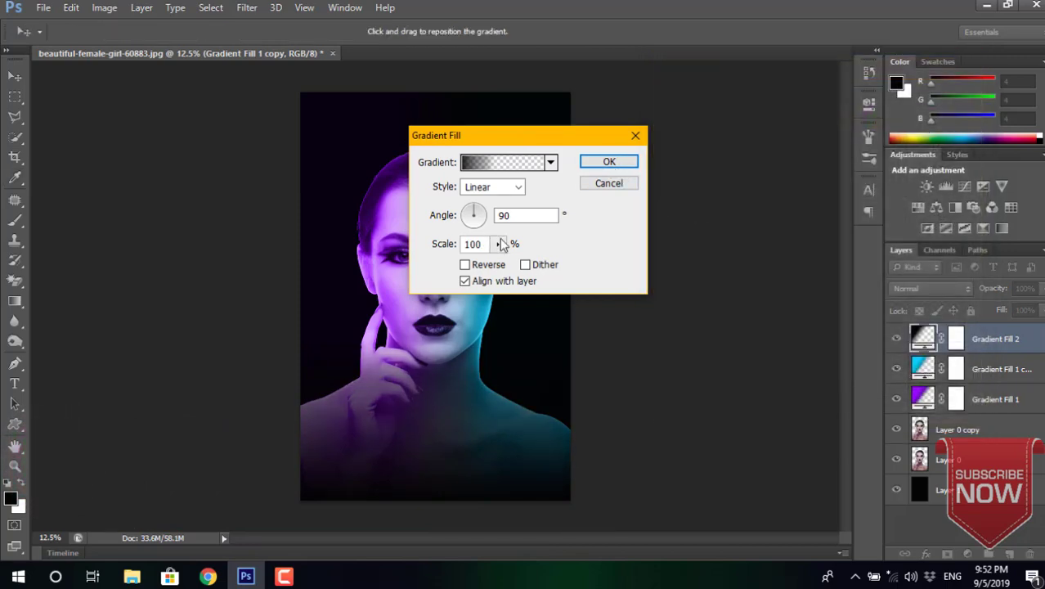
{"action": "left_click", "coordinate": [608, 164]}
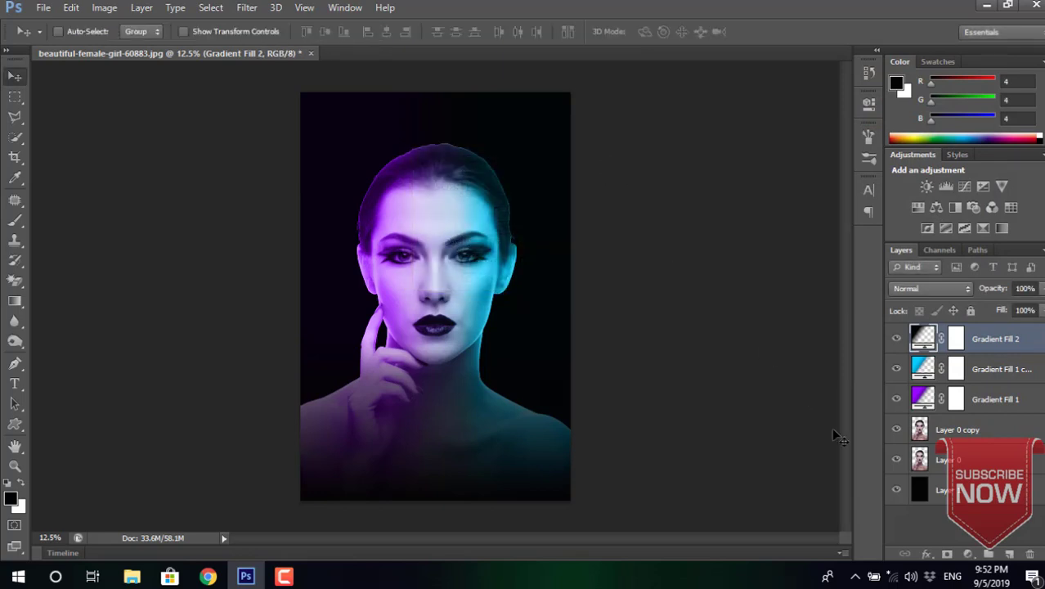
Group the three Gradient Fill layers into Group 1 with Ctrl+G.
{"action": "left_click", "coordinate": [1011, 370], "text": "ctrl"}
{"action": "left_click", "coordinate": [1008, 399], "text": "ctrl"}
{"action": "key", "text": "ctrl+g"}
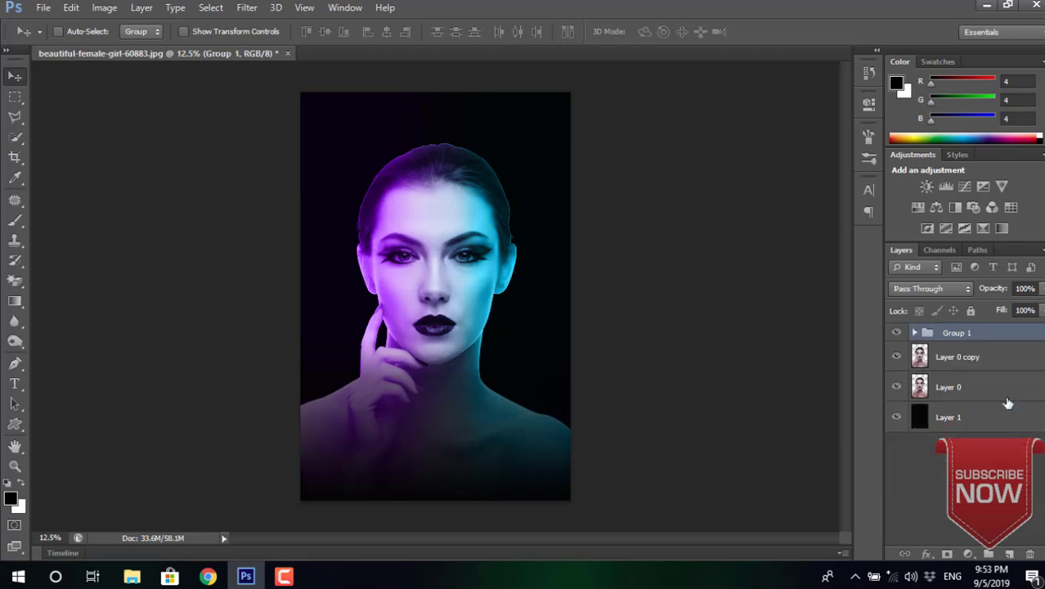
Compare the portrait with and without Group 1's purple, cyan and bottom-fade overlays, leaving them visible.
{"action": "left_click", "coordinate": [895, 334]}
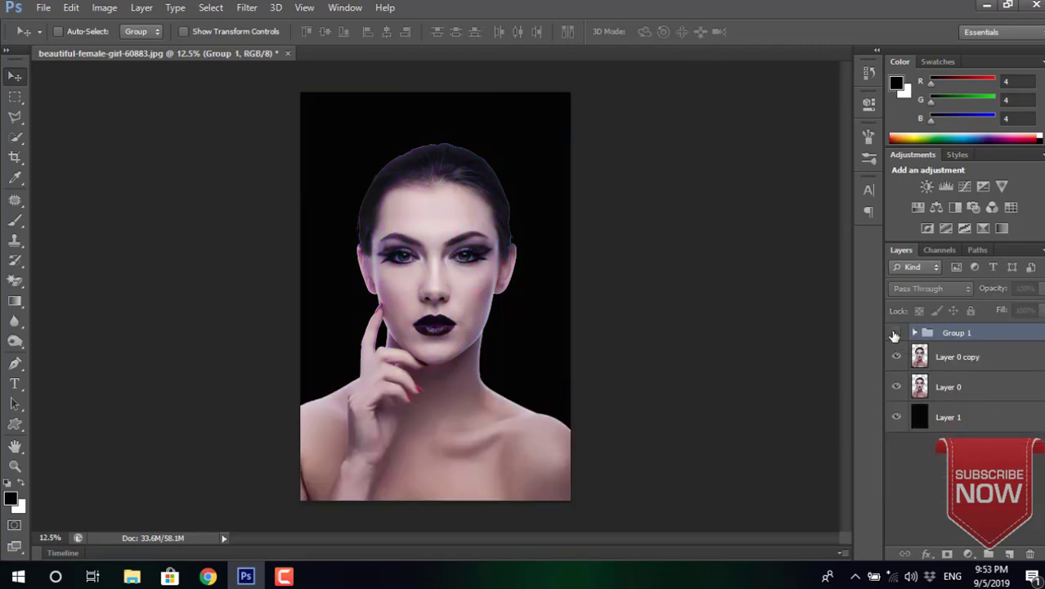
{"action": "left_click", "coordinate": [895, 334]}
{"action": "left_click", "coordinate": [895, 335]}
{"action": "left_click", "coordinate": [895, 334]}
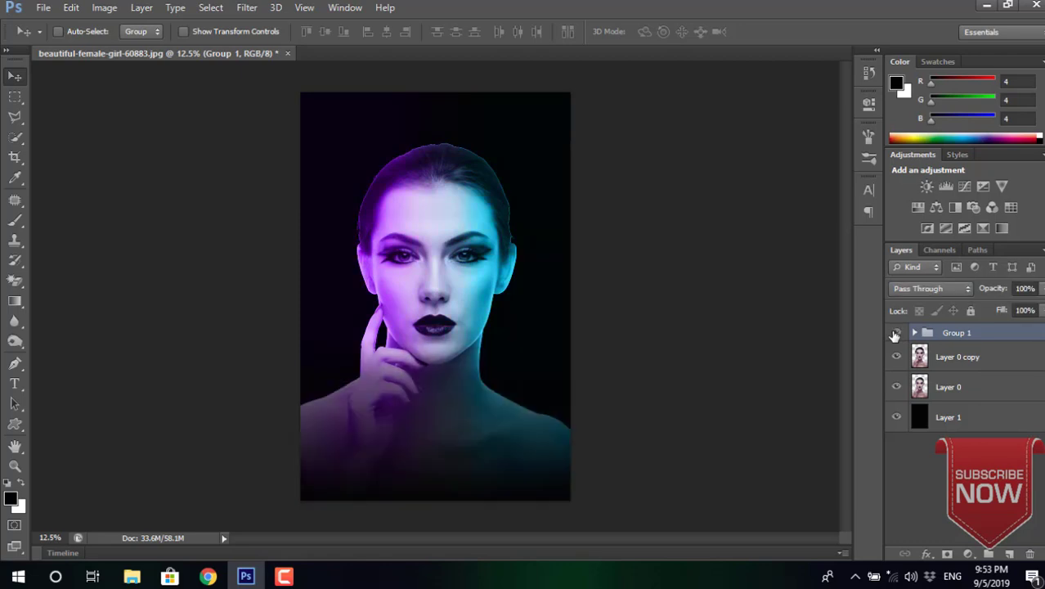
{"action": "left_click", "coordinate": [895, 334]}
{"action": "left_click", "coordinate": [895, 333]}
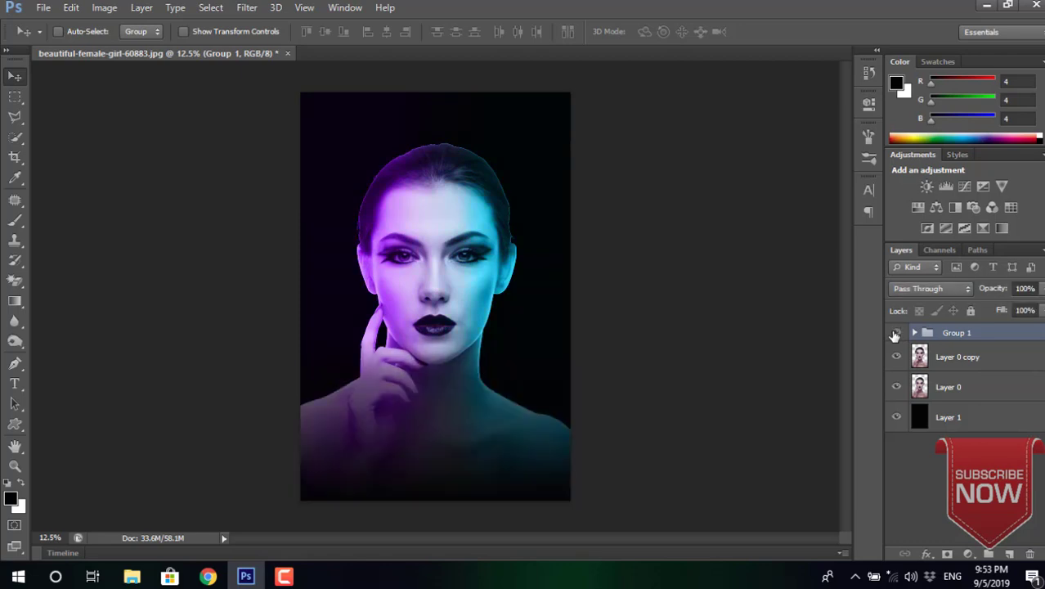